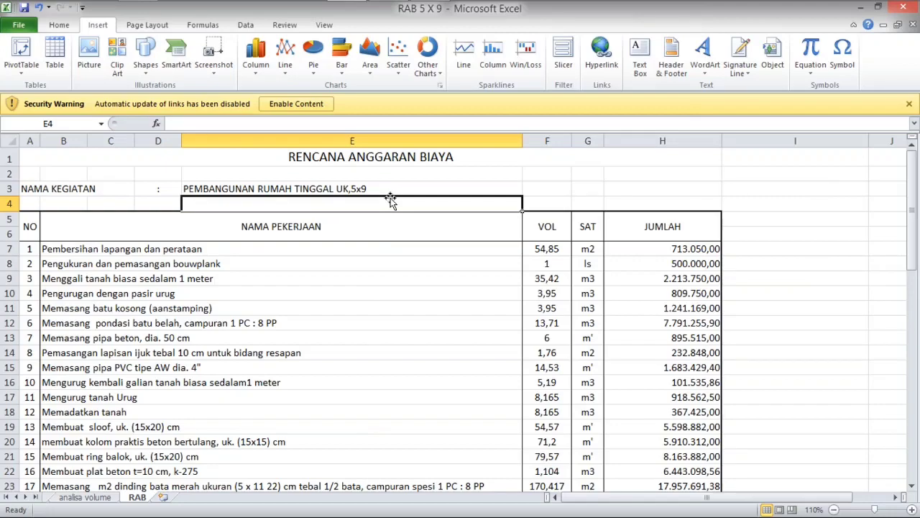
Review the RAB sheet's list of work items and costs from the first item through to the JUMLAH total
scroll(579, 182, down, 8)
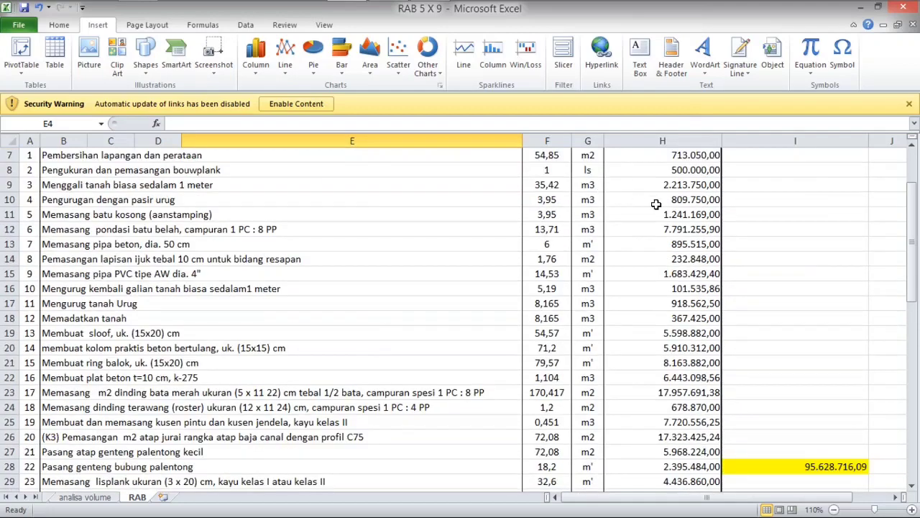
scroll(741, 244, up, 1)
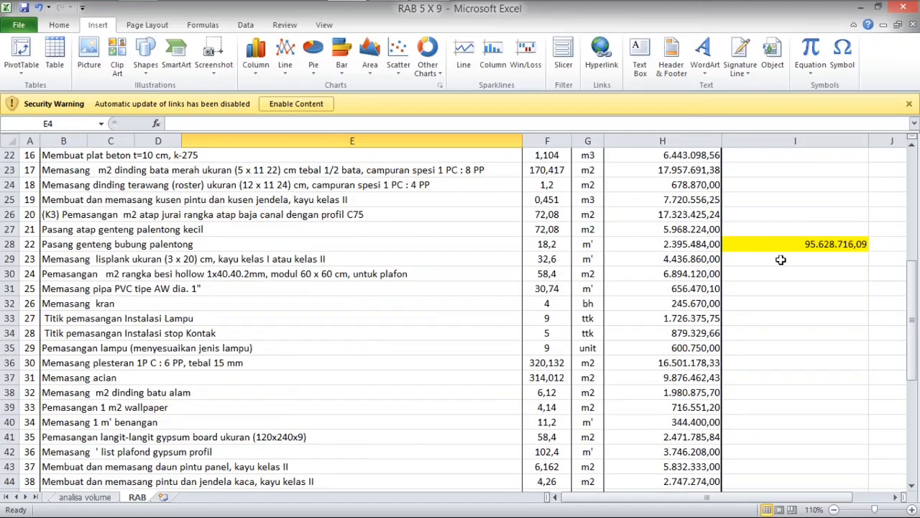
click(781, 260)
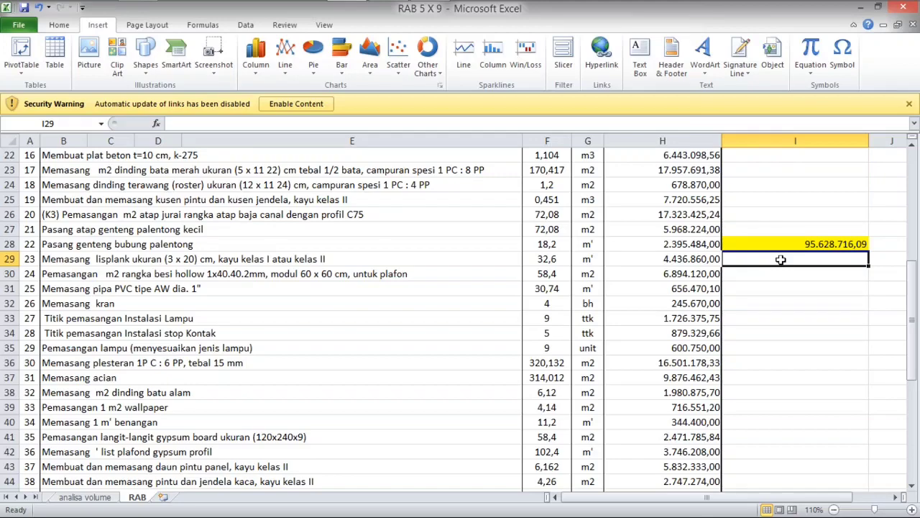
scroll(781, 259, down, 11)
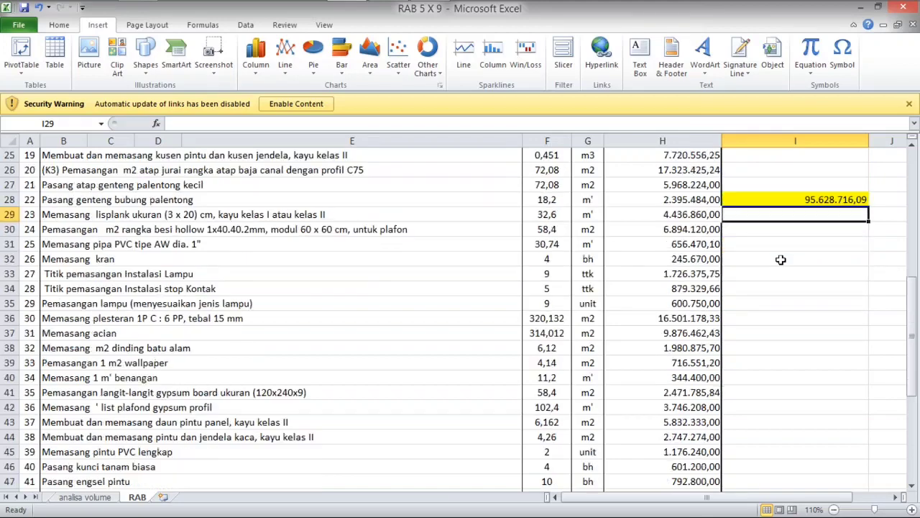
scroll(721, 251, down, 1)
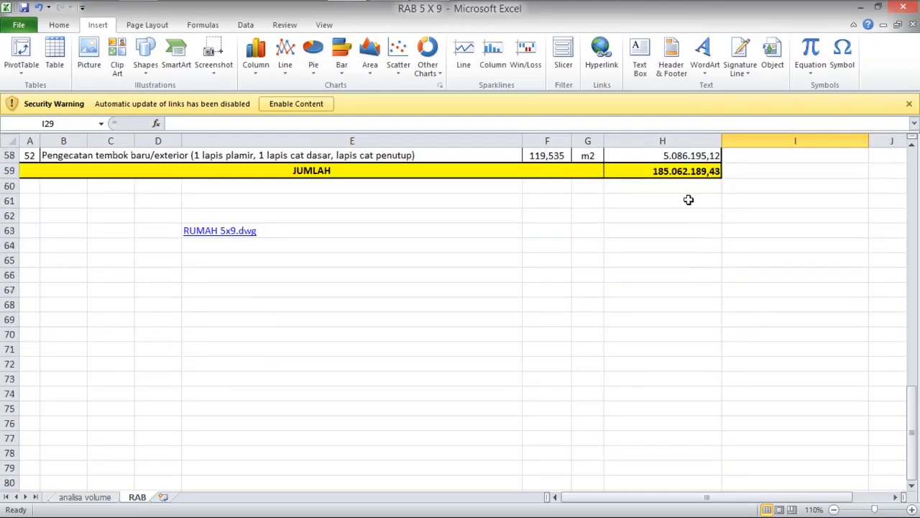
click(682, 192)
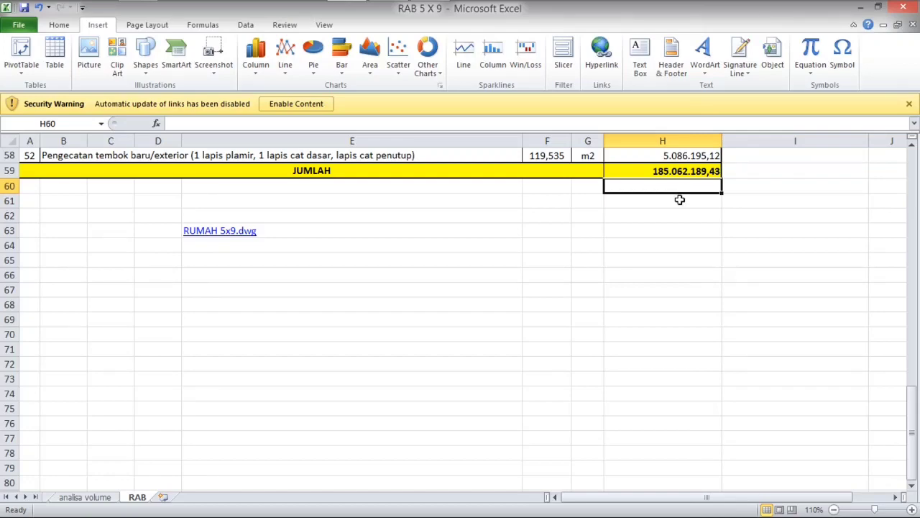
Inspect which analisa volume cells feed the VOL quantities, sampling items from exterior wall painting up through door, ceiling and natural stone work
scroll(518, 222, up, 4)
click(551, 333)
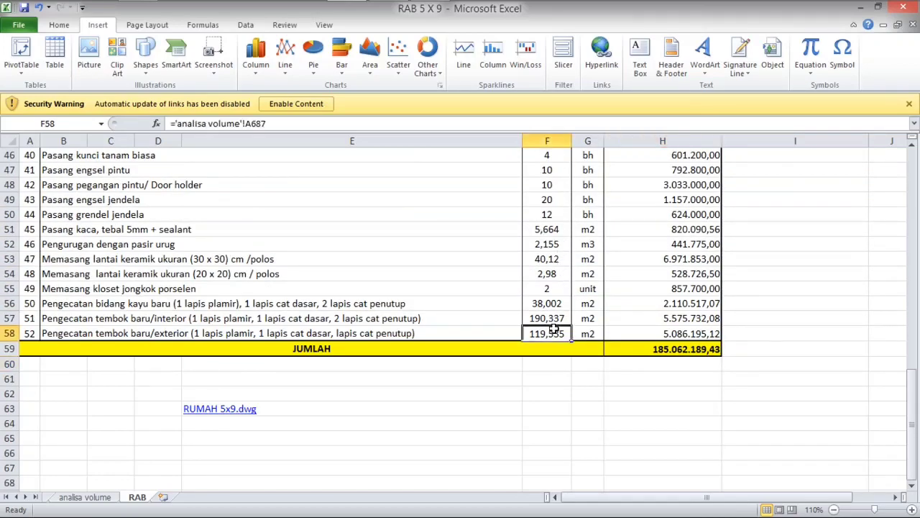
click(551, 318)
scroll(551, 309, up, 2)
click(548, 332)
click(547, 288)
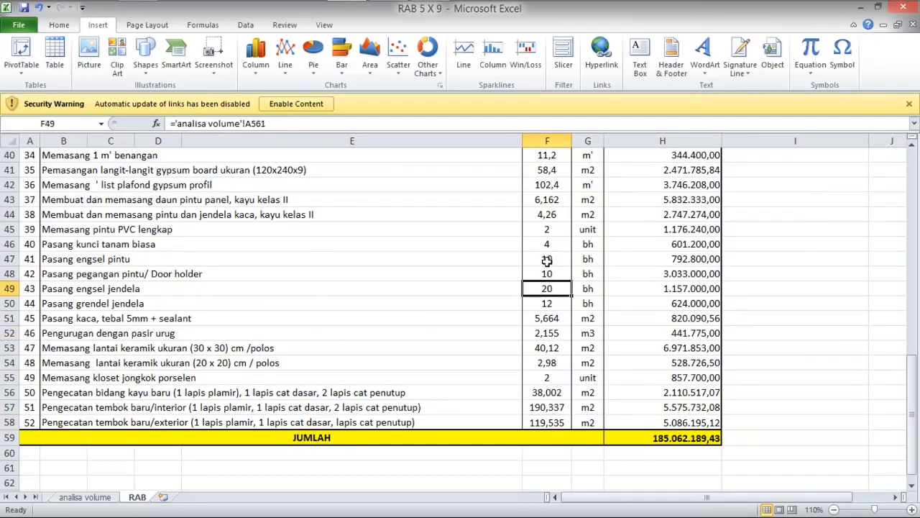
click(548, 259)
scroll(548, 259, up, 2)
click(548, 229)
click(548, 199)
click(548, 259)
click(547, 304)
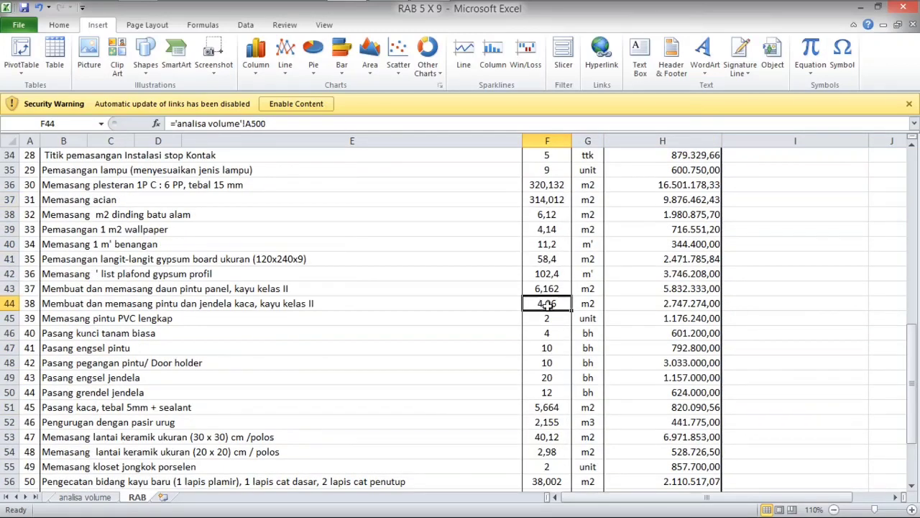
click(548, 362)
click(548, 392)
click(548, 308)
click(551, 264)
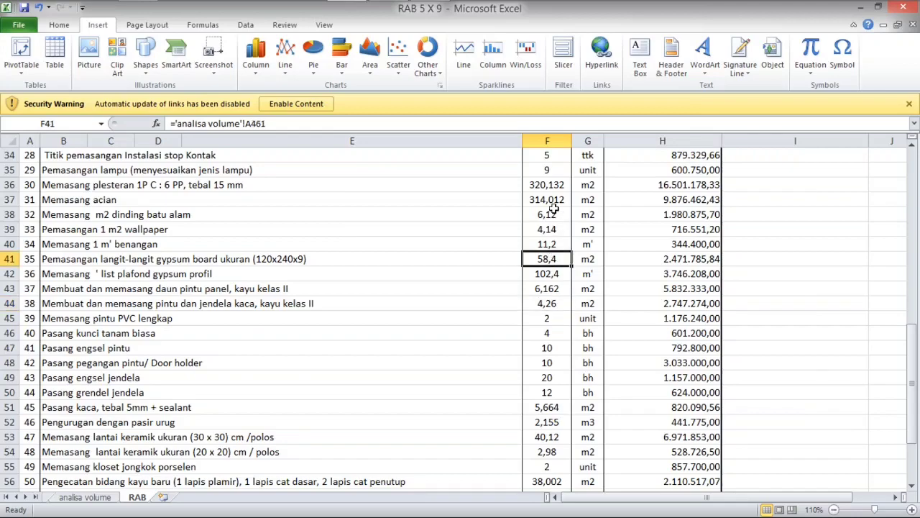
scroll(550, 215, up, 1)
click(548, 213)
click(543, 256)
click(540, 316)
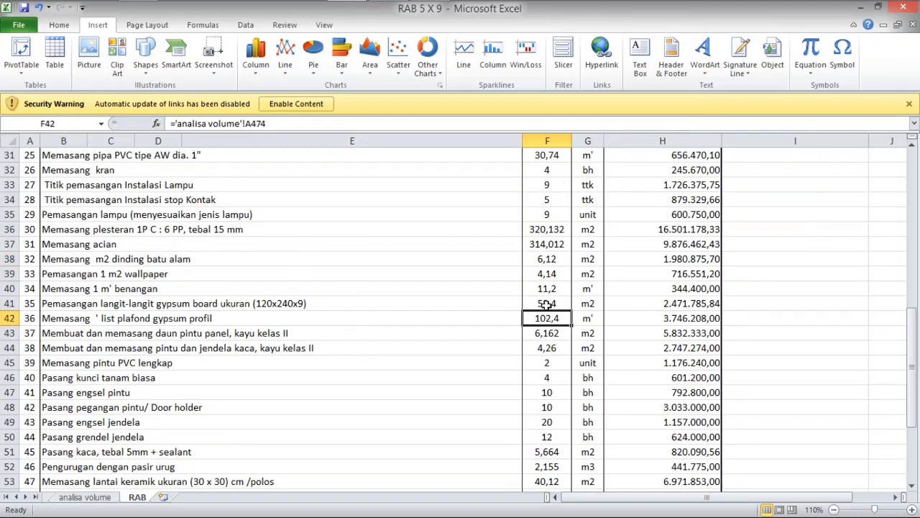
click(548, 289)
click(553, 257)
scroll(559, 230, up, 2)
scroll(558, 234, down, 4)
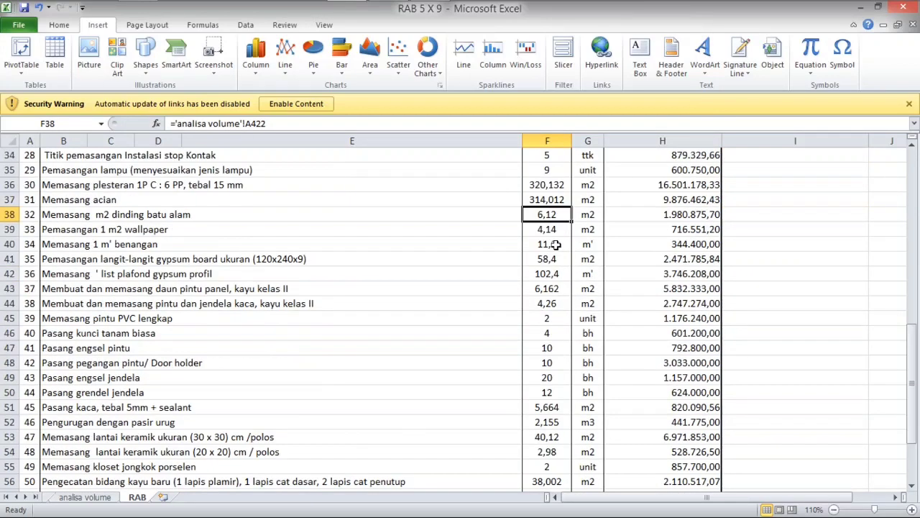
scroll(553, 273, down, 1)
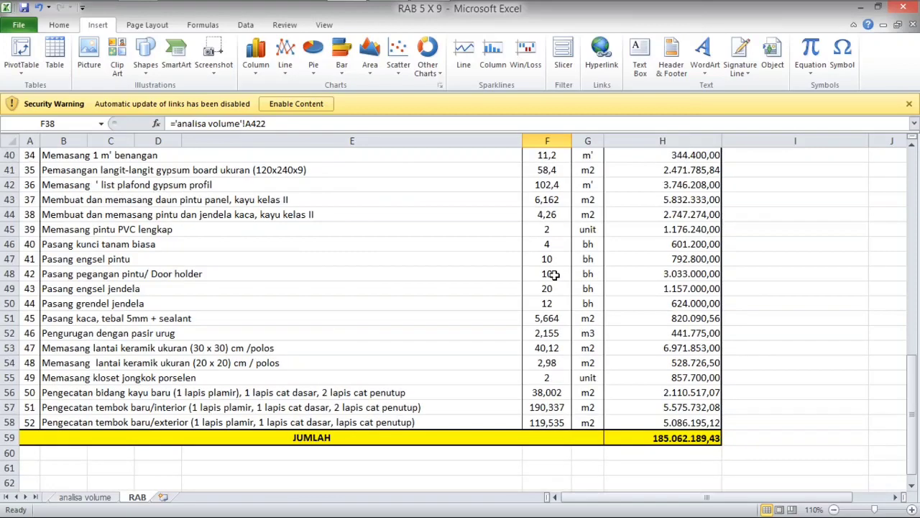
scroll(557, 273, down, 1)
scroll(557, 272, down, 2)
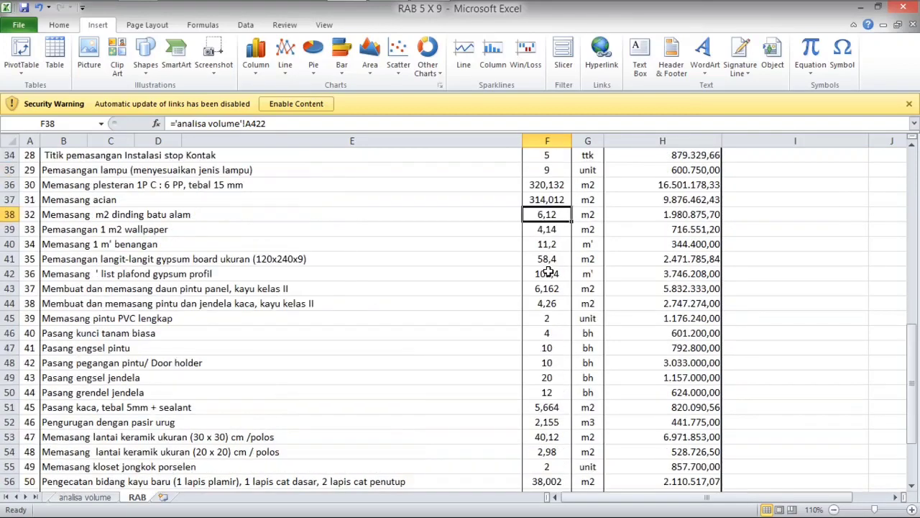
scroll(552, 268, down, 1)
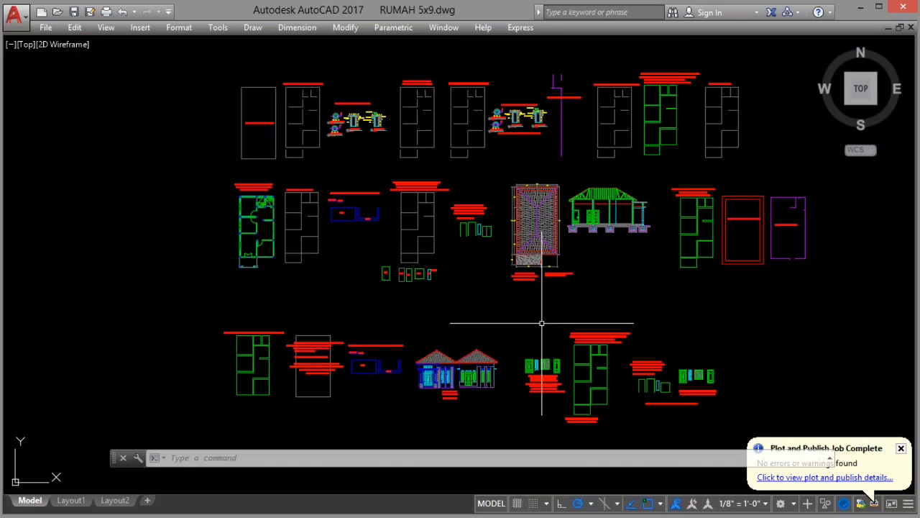
Switch to AutoCAD and examine the facade elevations and door and window area calculations in RUMAH 5x9.dwg
scroll(542, 324, up, 2)
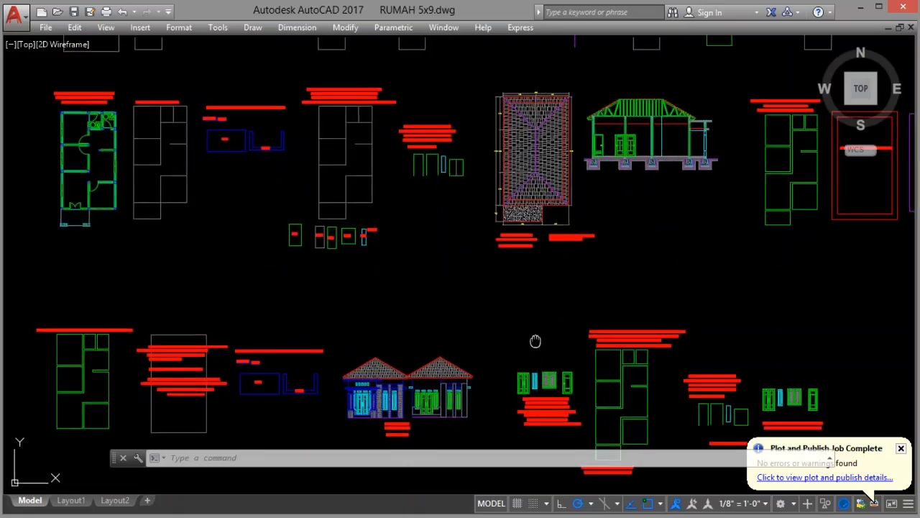
scroll(535, 343, up, 2)
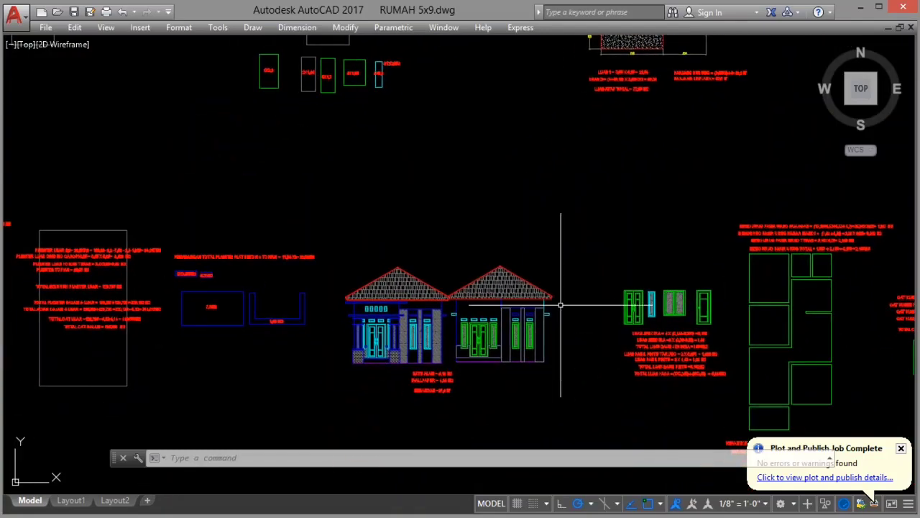
scroll(622, 302, up, 2)
scroll(540, 369, up, 2)
scroll(594, 315, down, 5)
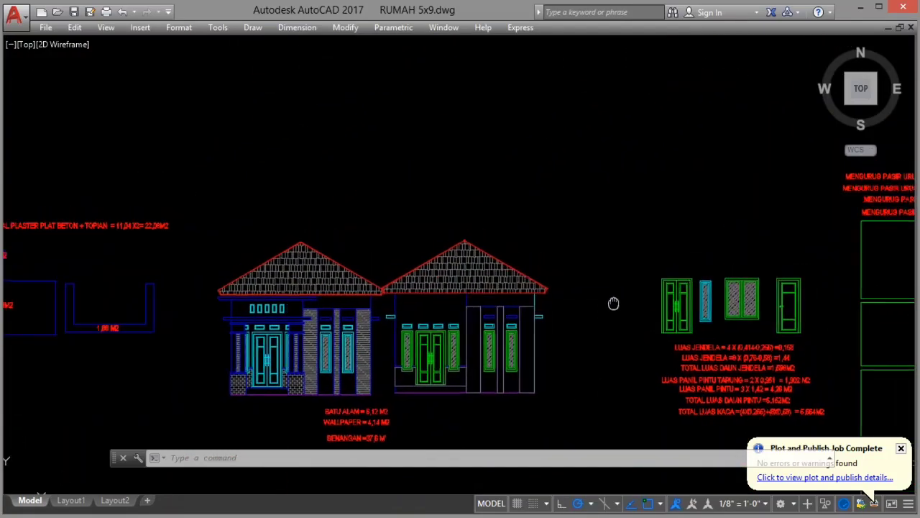
mouse_move(641, 268)
mouse_down()
mouse_move(581, 374)
mouse_move(544, 399)
mouse_move(493, 358)
mouse_move(505, 366)
mouse_move(596, 314)
mouse_up()
scroll(480, 353, down, 2)
scroll(569, 329, up, 2)
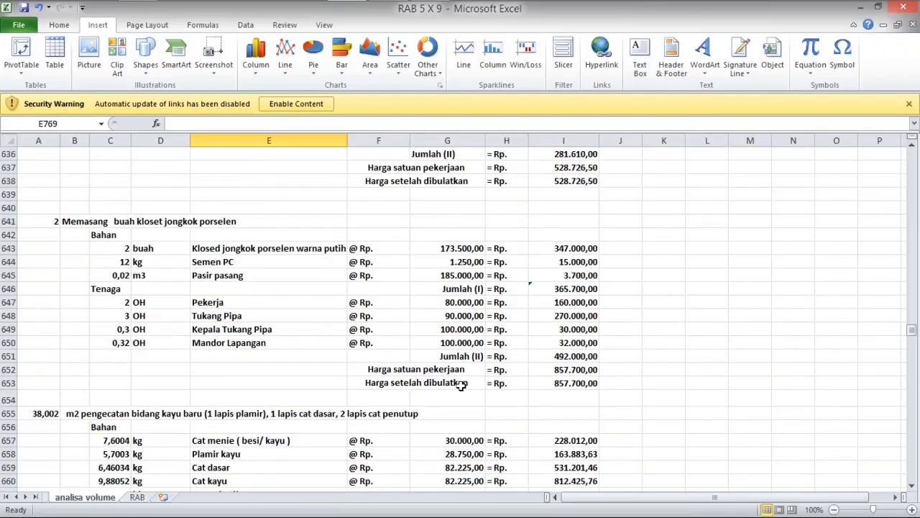
Switch back to Excel, browse the analisa volume sheet, and select the entire red brick wall row (item 17) on the RAB sheet
scroll(461, 386, up, 19)
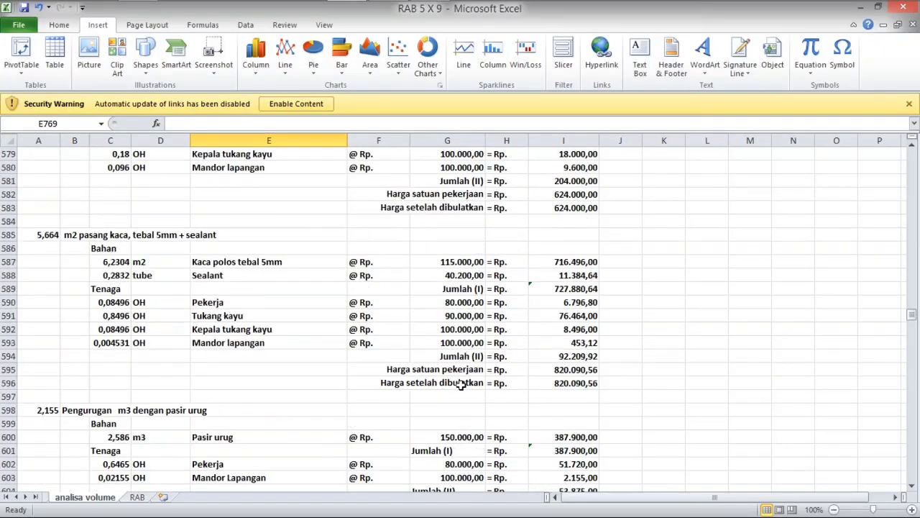
drag(912, 317, 913, 201)
click(137, 497)
click(9, 303)
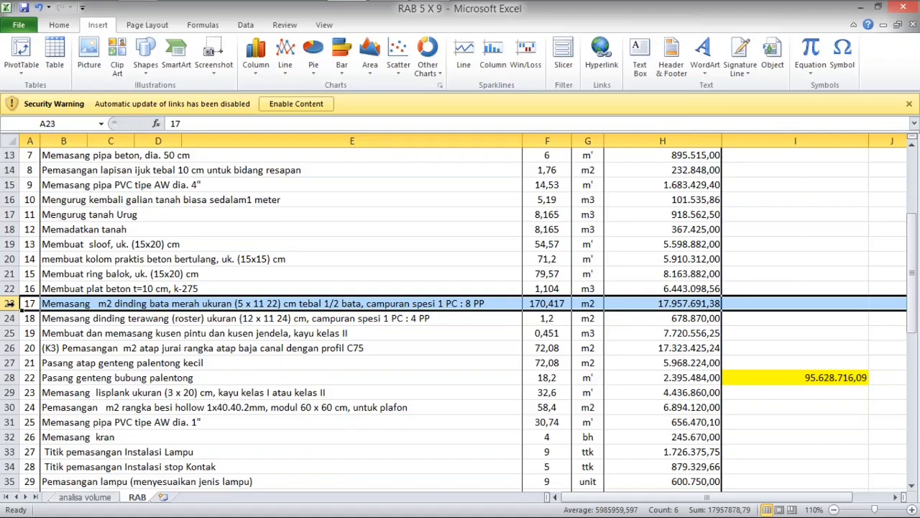
Compare the red brick wall breakdown with the 7,5 cm lightweight brick wall breakdown on the analisa volume sheet
key(ctrl+Page_Up)
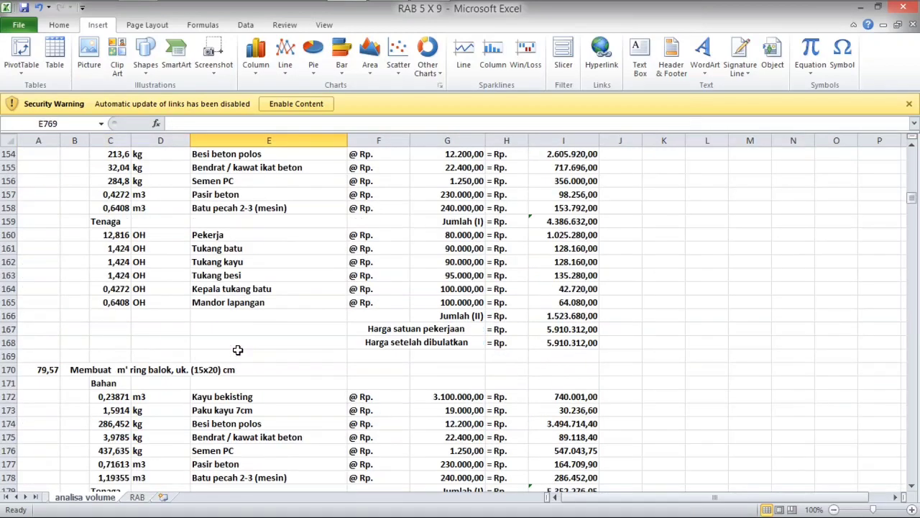
scroll(237, 349, down, 14)
scroll(237, 349, down, 4)
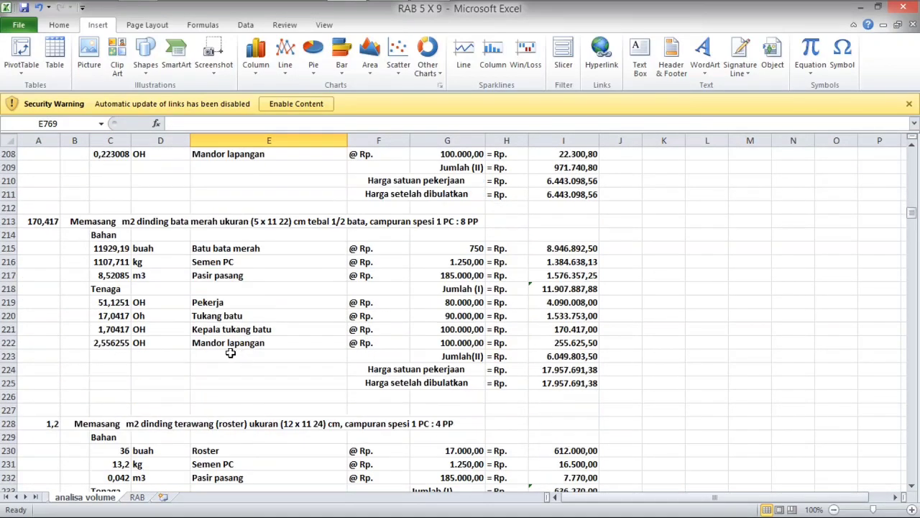
click(71, 249)
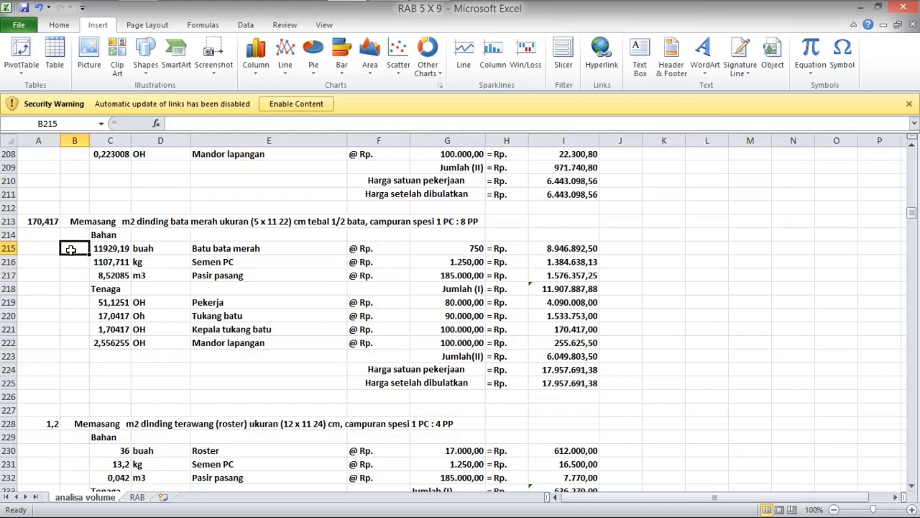
drag(911, 214, 913, 342)
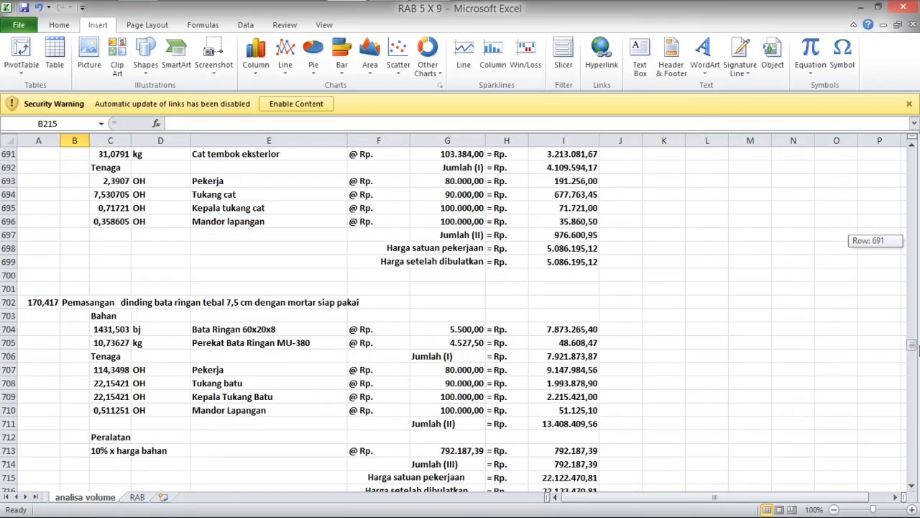
click(79, 329)
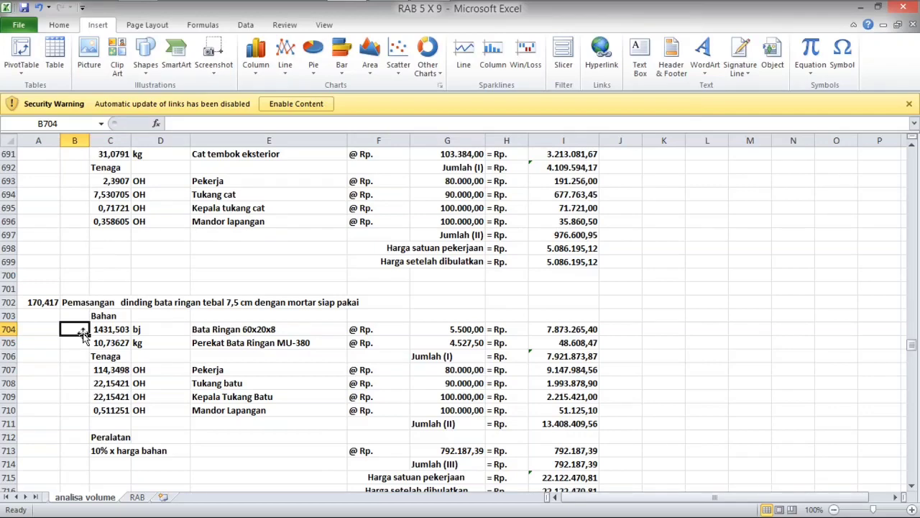
Select the small palentong roof tile row (item 21) on the RAB sheet and examine its breakdown on the analisa volume sheet
key(ctrl+Page_Down)
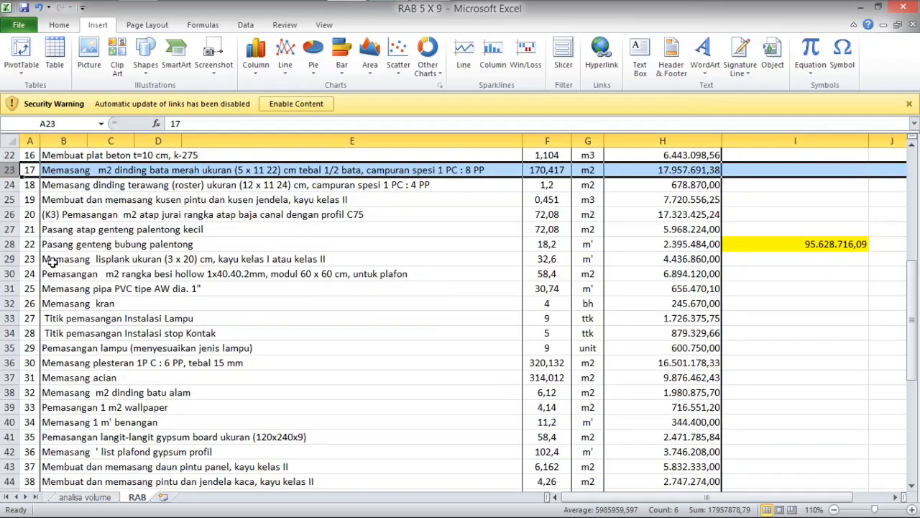
click(10, 228)
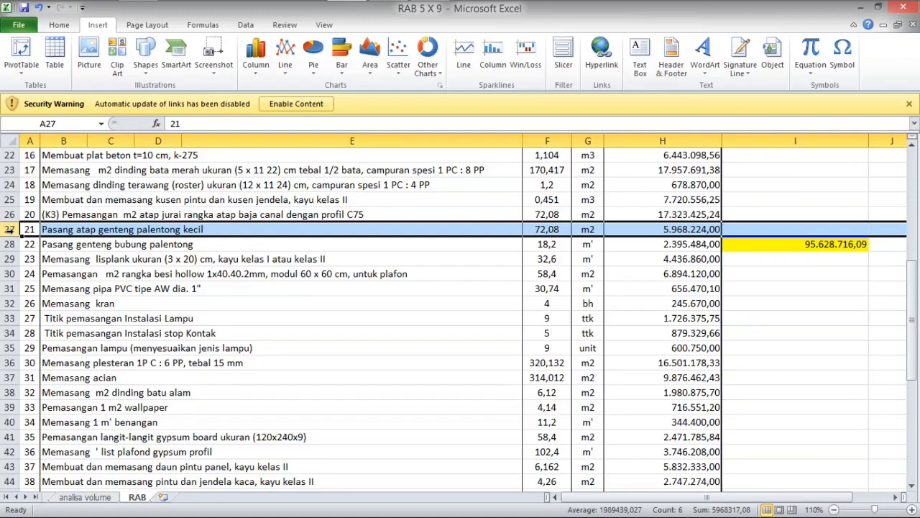
key(ctrl+Page_Up)
scroll(314, 257, down, 11)
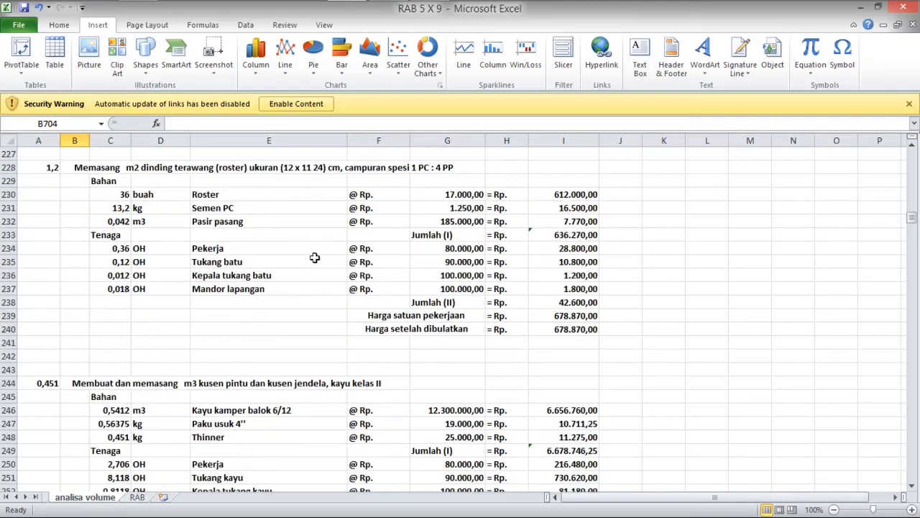
scroll(281, 276, down, 4)
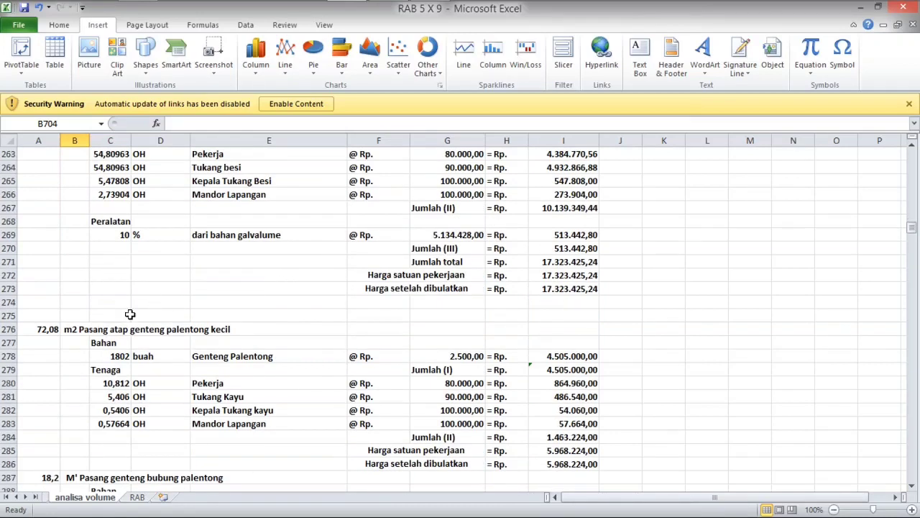
click(82, 355)
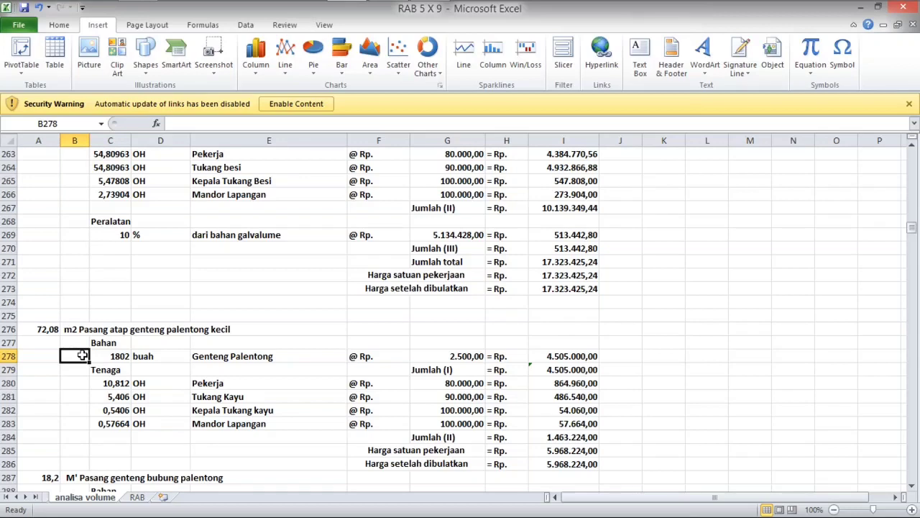
Examine the alternative roofing breakdowns for concrete tiles and 80 x 100 metal tiles on the analisa volume sheet
drag(910, 227, 913, 348)
scroll(242, 361, down, 5)
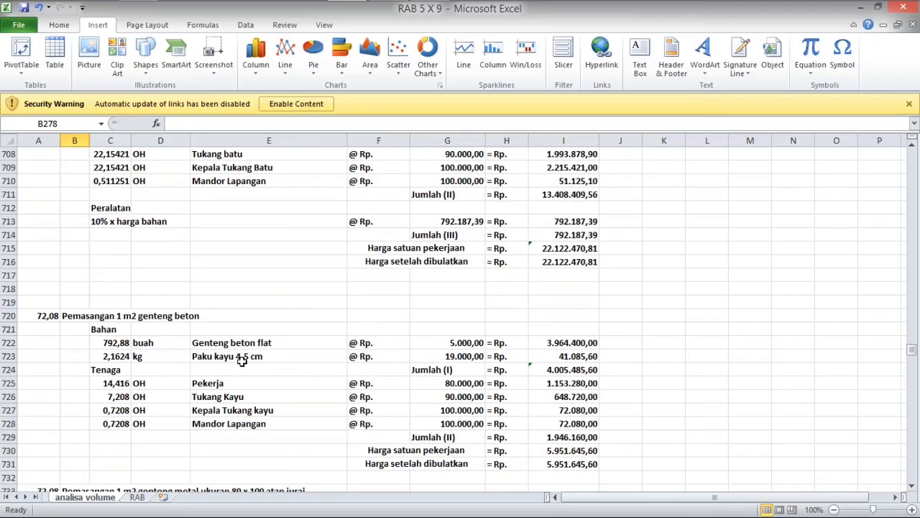
click(70, 342)
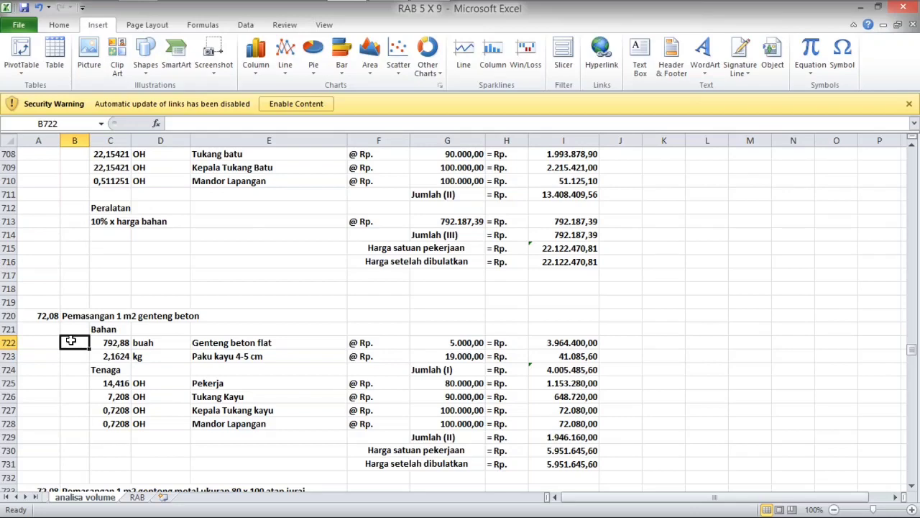
scroll(70, 340, down, 4)
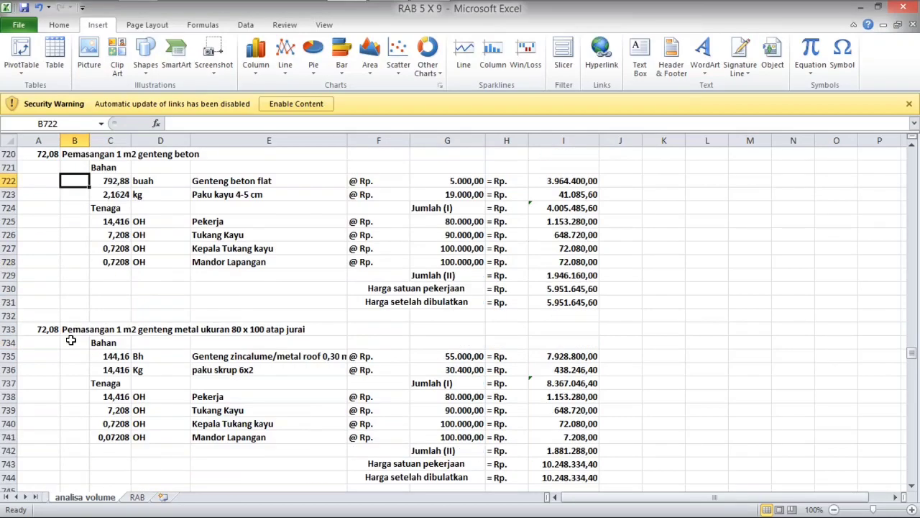
click(75, 356)
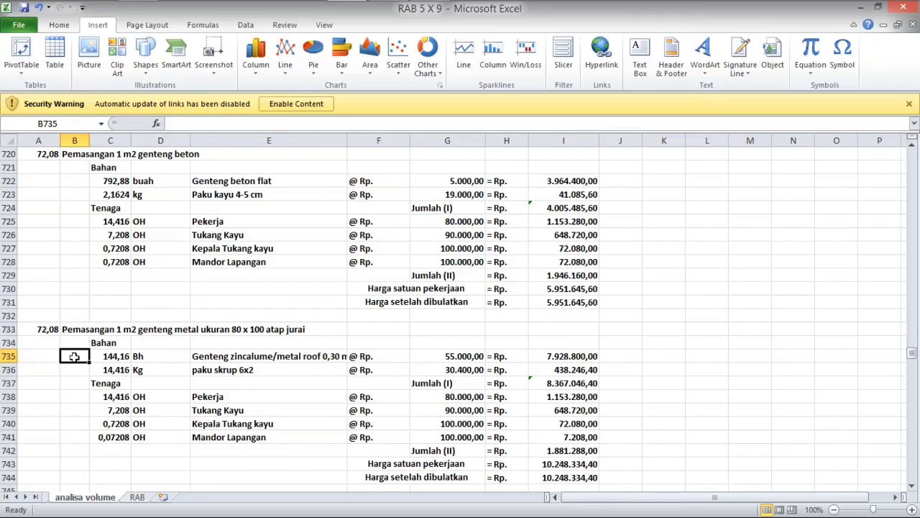
Examine the flam press and karang pilang local roof tile breakdowns on the analisa volume sheet
scroll(74, 356, down, 5)
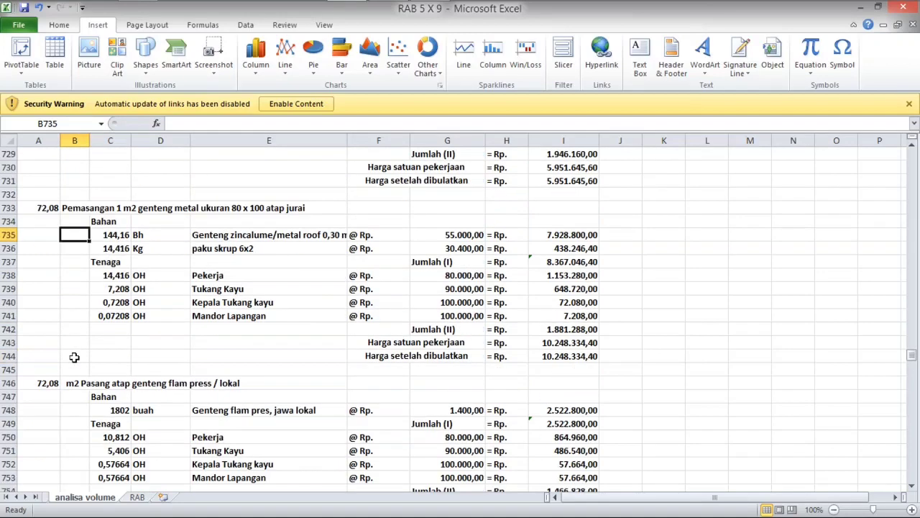
click(85, 329)
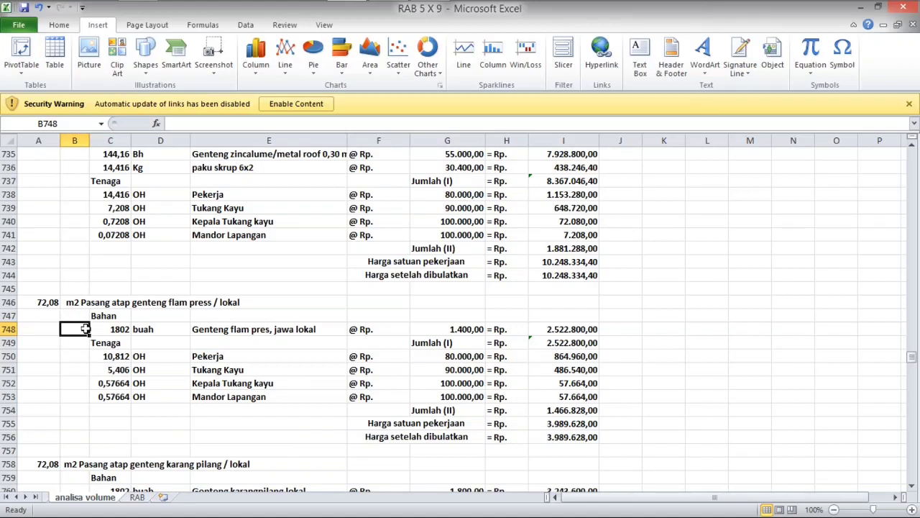
scroll(85, 329, down, 4)
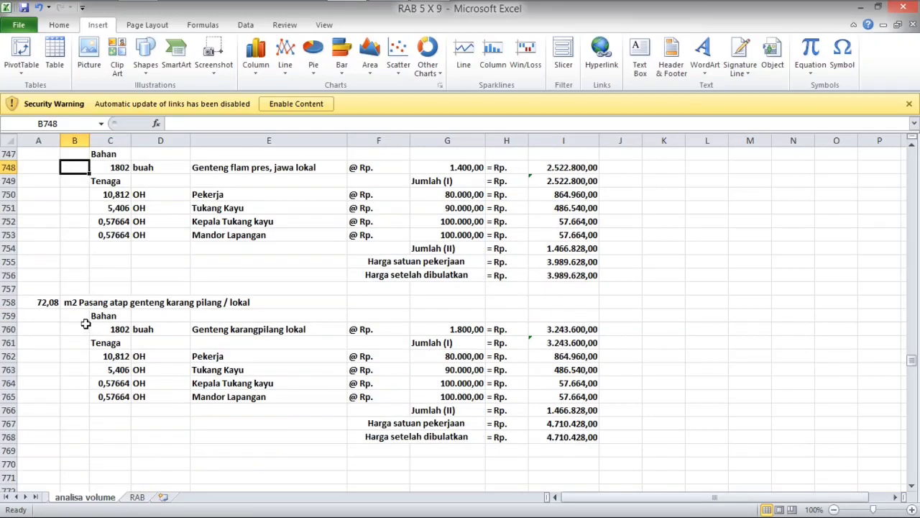
click(84, 328)
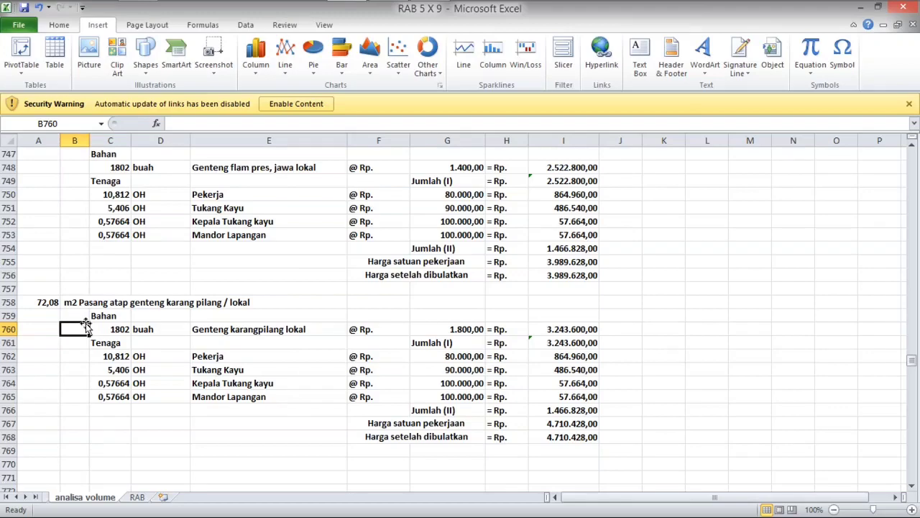
Return to the RAB sheet and check the JUMLAH grand total at the end of the estimate
click(137, 497)
scroll(682, 319, down, 8)
scroll(681, 319, down, 2)
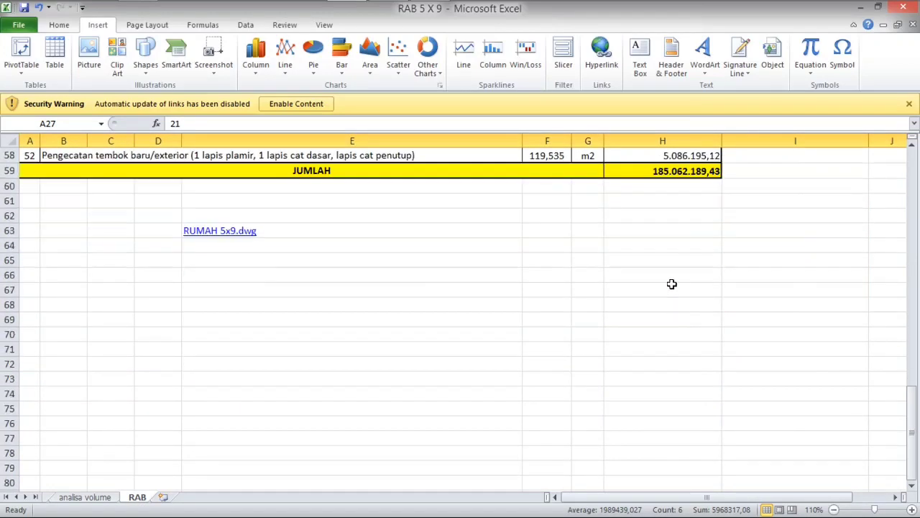
click(660, 189)
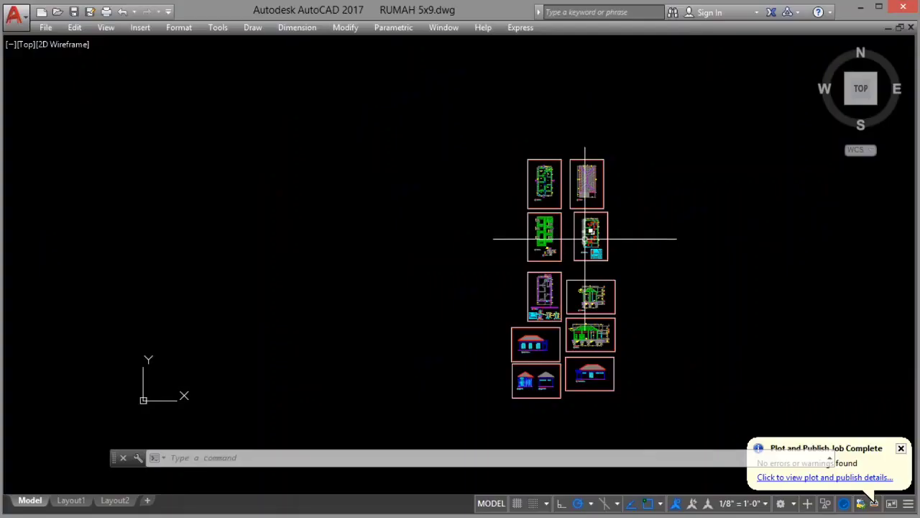
Switch to RUMAH 5x9.dwg in AutoCAD and examine the DENAH RUMAH 5X9 floor plan, including the terrace and front rooms
scroll(554, 242, up, 8)
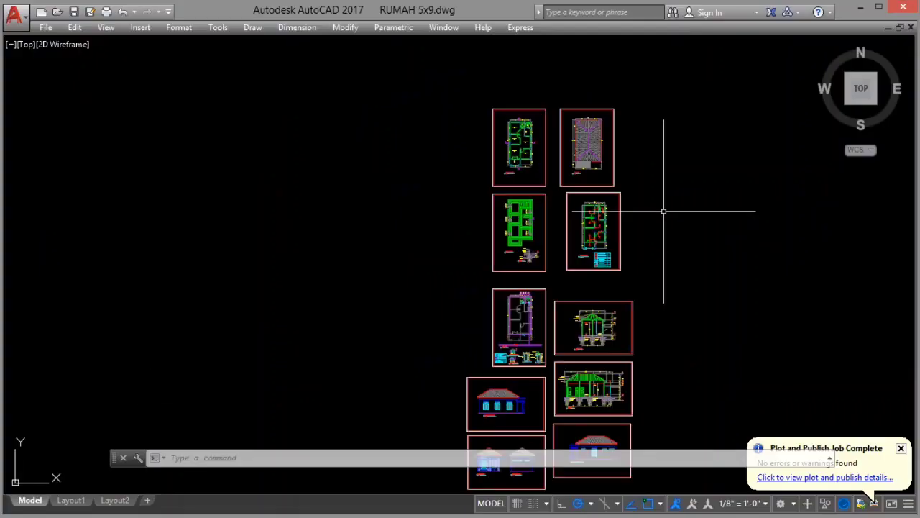
drag(657, 191, 697, 229)
scroll(547, 248, up, 5)
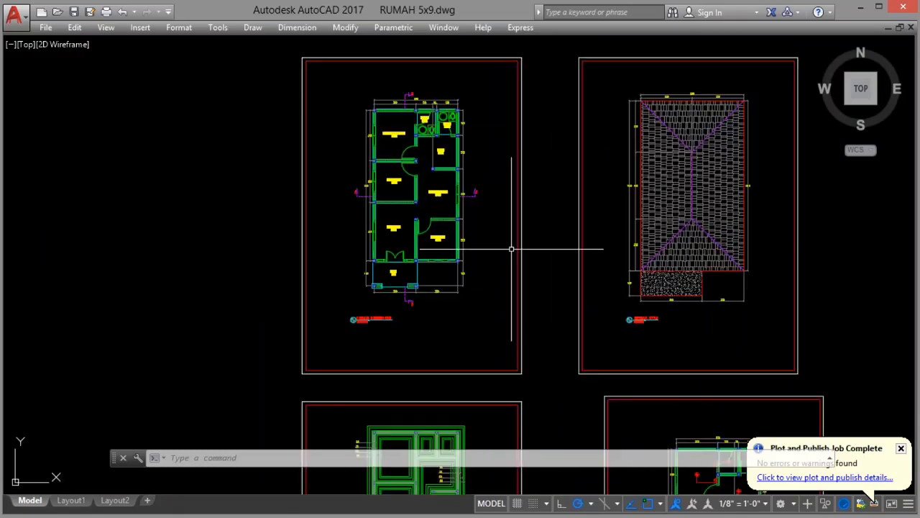
mouse_move(510, 251)
mouse_down()
mouse_move(557, 285)
mouse_move(547, 262)
mouse_move(538, 263)
mouse_move(548, 310)
mouse_move(544, 282)
mouse_up()
scroll(511, 265, up, 2)
scroll(534, 241, up, 3)
scroll(529, 256, up, 2)
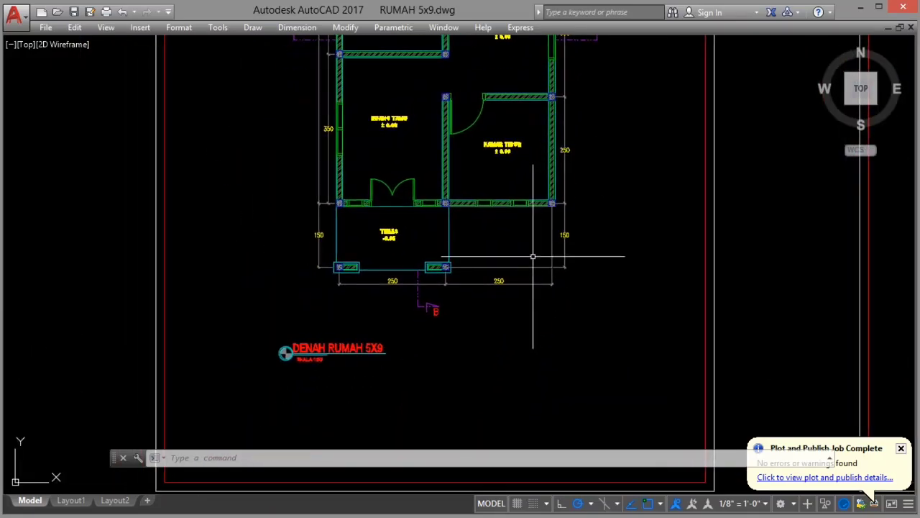
scroll(513, 309, up, 2)
drag(513, 309, 603, 223)
scroll(622, 205, down, 6)
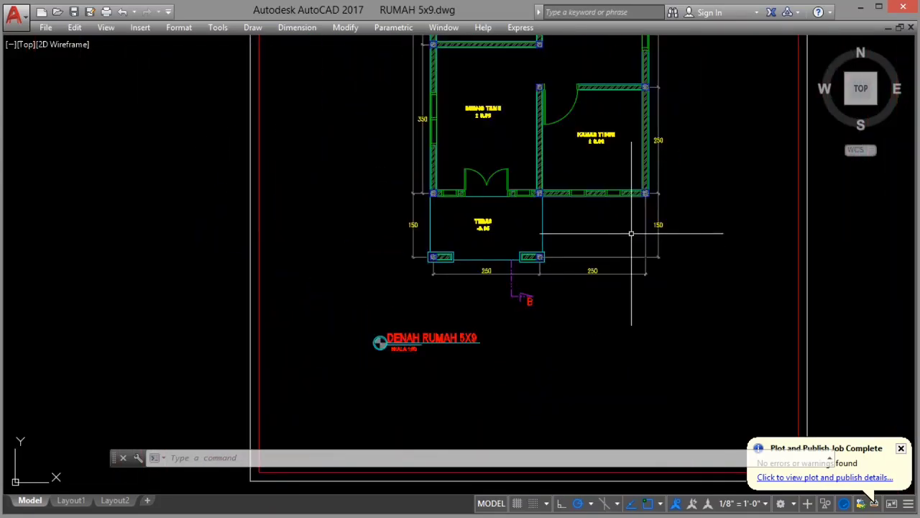
Examine the front and rear elevations, TAMPAK DEPAN and TAMPAK BELAKANG, in the house drawing
scroll(623, 221, down, 4)
mouse_move(649, 285)
mouse_down()
mouse_move(571, 251)
mouse_move(619, 277)
mouse_move(575, 261)
mouse_up()
scroll(620, 277, down, 2)
scroll(619, 277, down, 2)
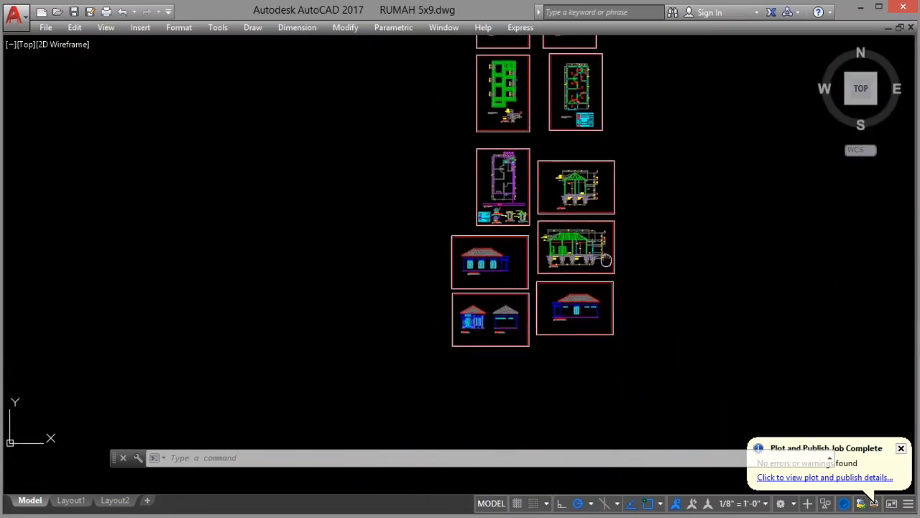
scroll(575, 260, up, 4)
scroll(417, 330, up, 4)
scroll(452, 288, up, 2)
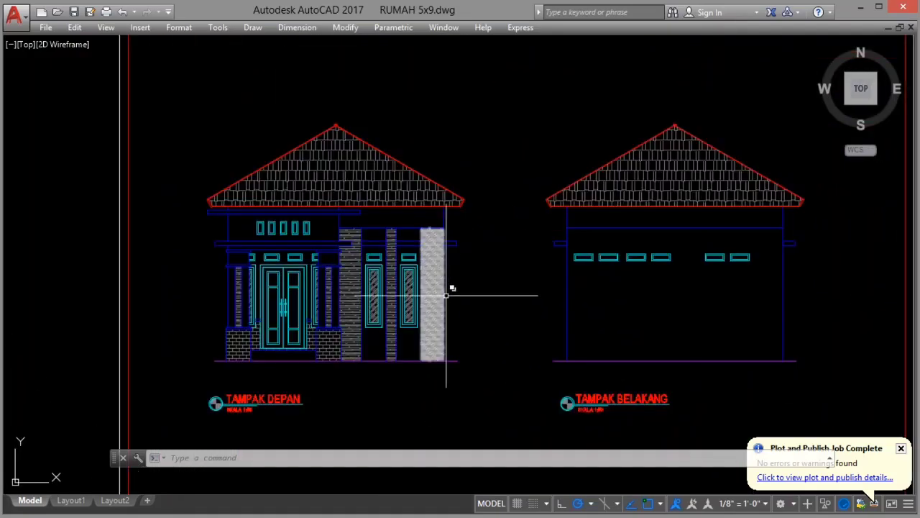
Look over the side elevation and section sheets, ending with an overview of the whole drawing set
scroll(460, 350, down, 4)
drag(560, 283, 540, 311)
scroll(610, 261, down, 2)
scroll(596, 211, down, 2)
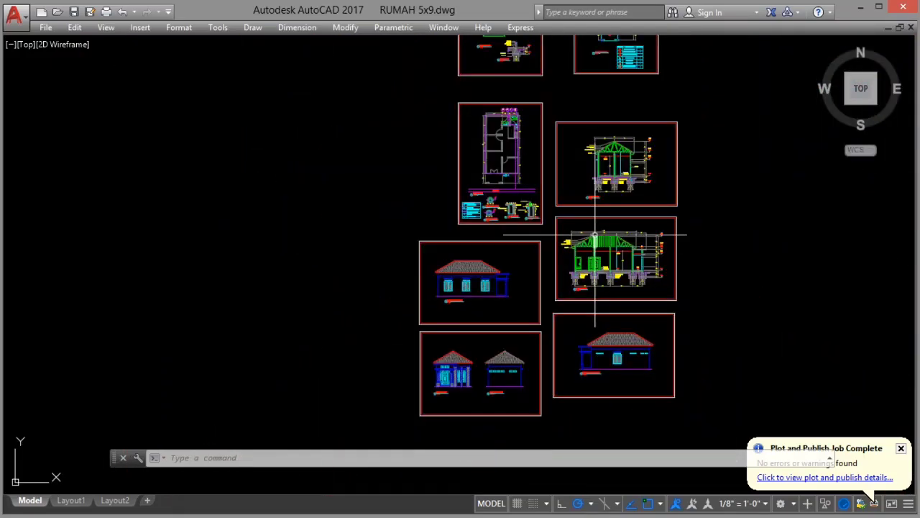
drag(596, 212, 593, 234)
scroll(560, 274, down, 2)
drag(560, 274, 508, 252)
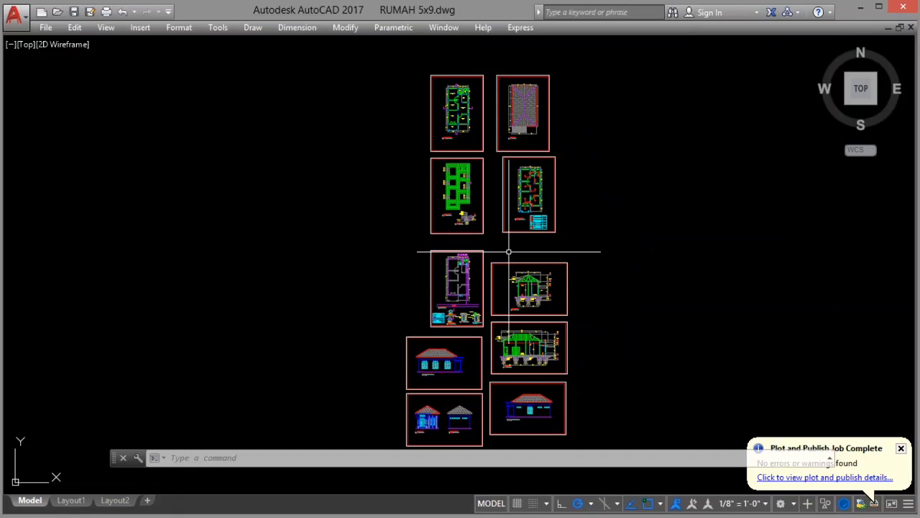